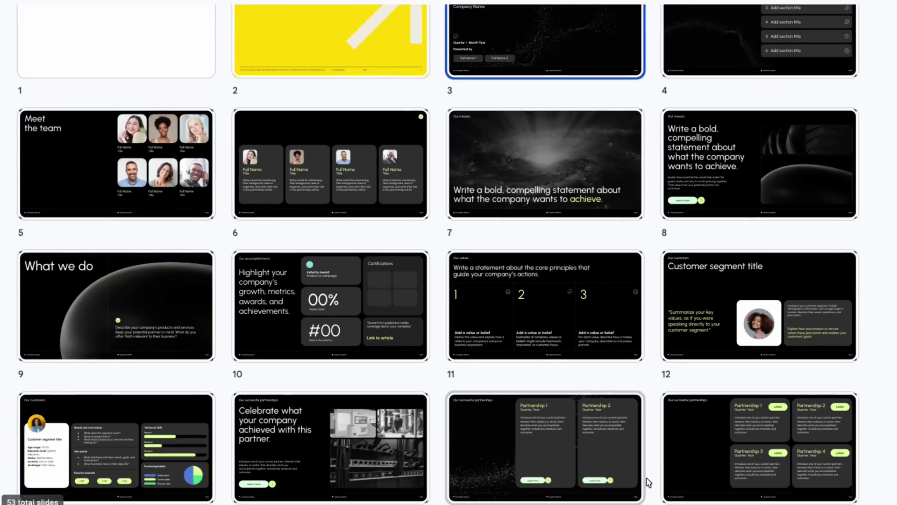
scroll(648, 482, "down", 1)
scroll(648, 483, "down", 1)
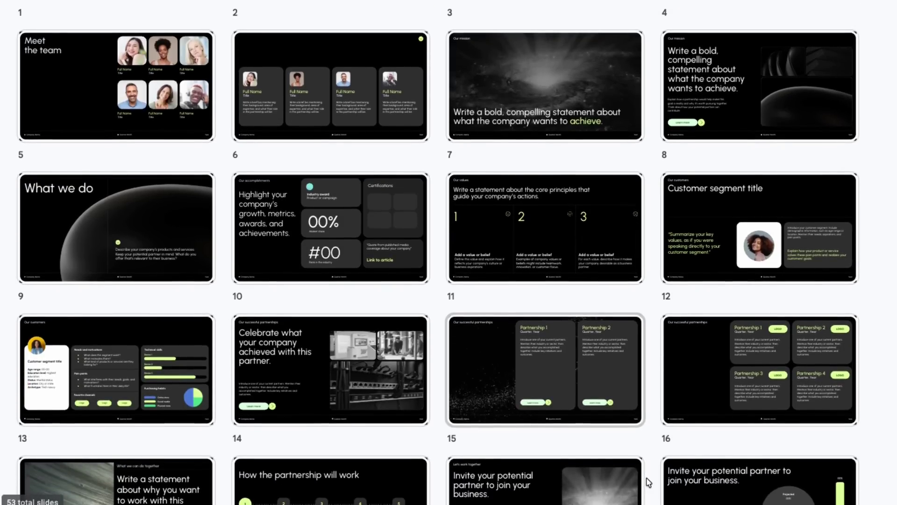
scroll(725, 470, "down", 1)
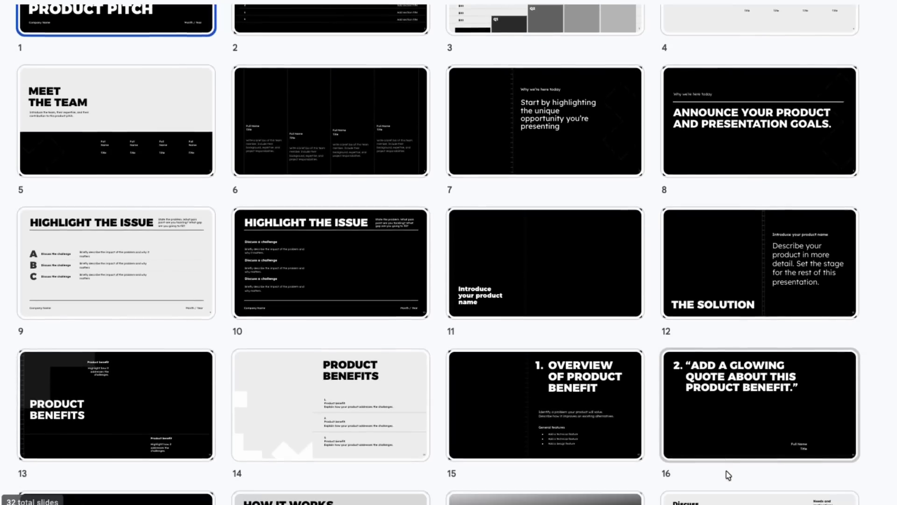
scroll(726, 476, "down", 1)
scroll(726, 475, "down", 1)
scroll(726, 476, "down", 1)
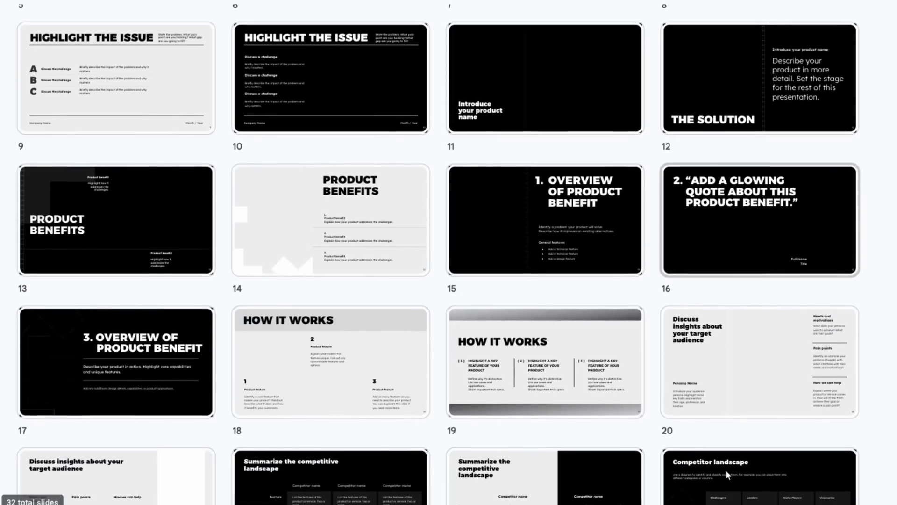
scroll(726, 475, "down", 1)
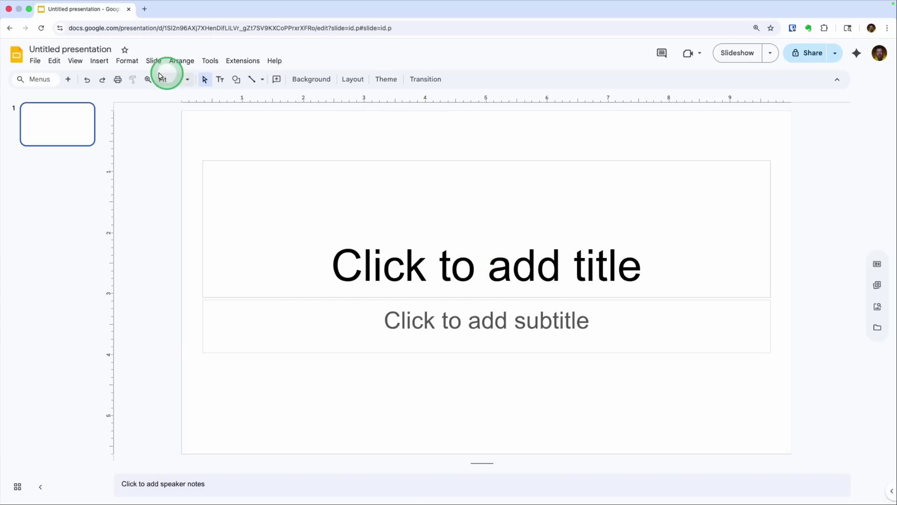
left_click(363, 82)
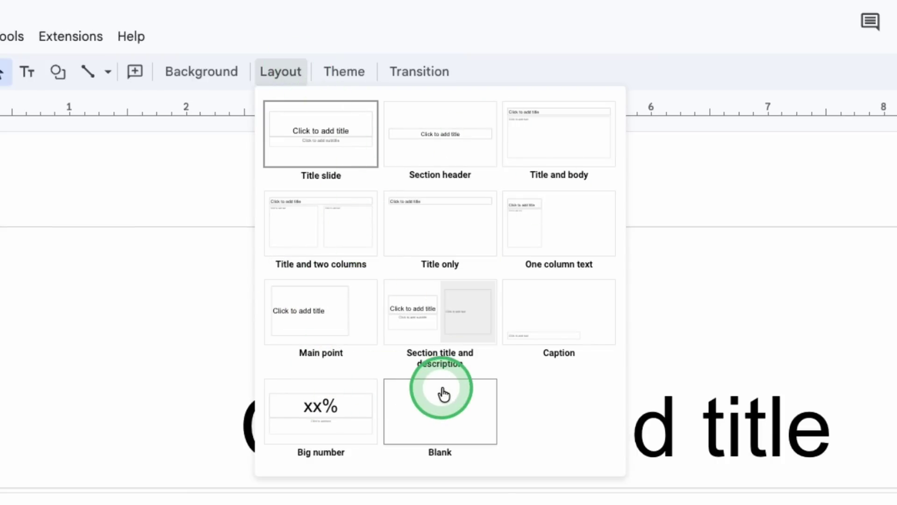
left_click(354, 81)
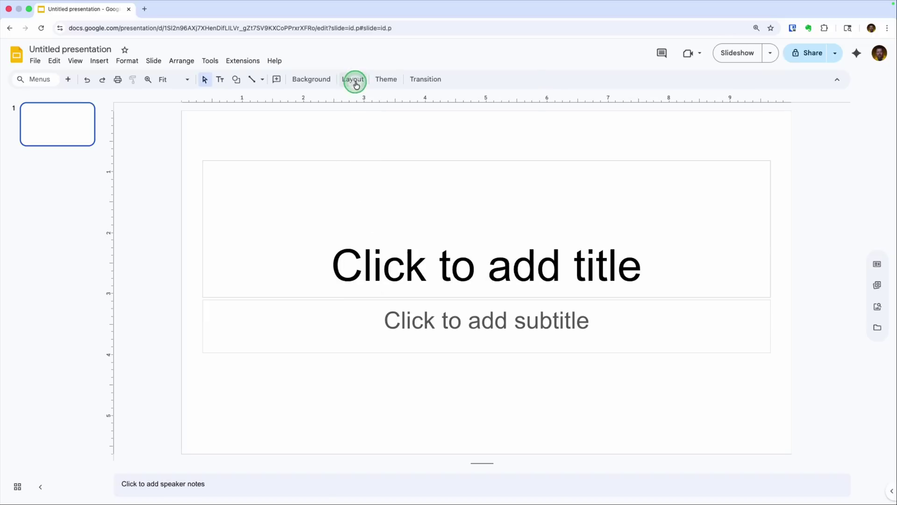
Open the Employee introduction template from the templates panel and browse its slides.
left_click(877, 265)
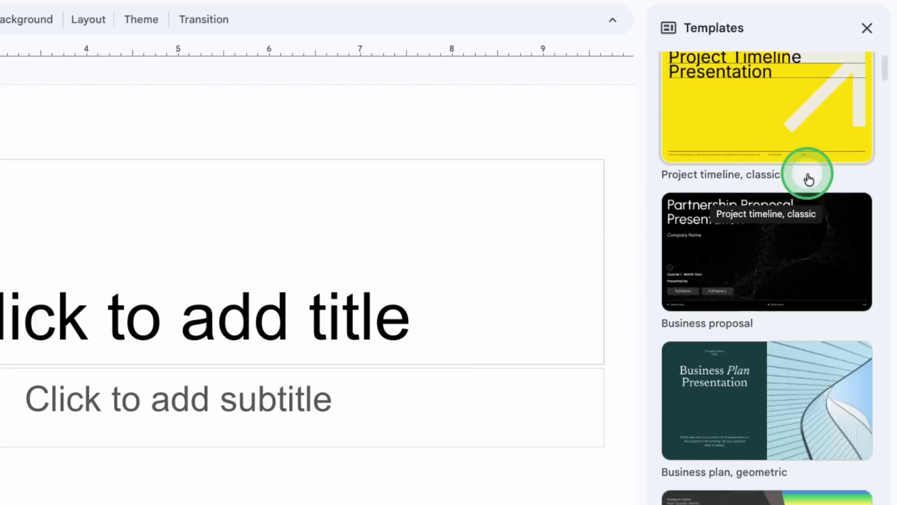
scroll(807, 177, "down", 5)
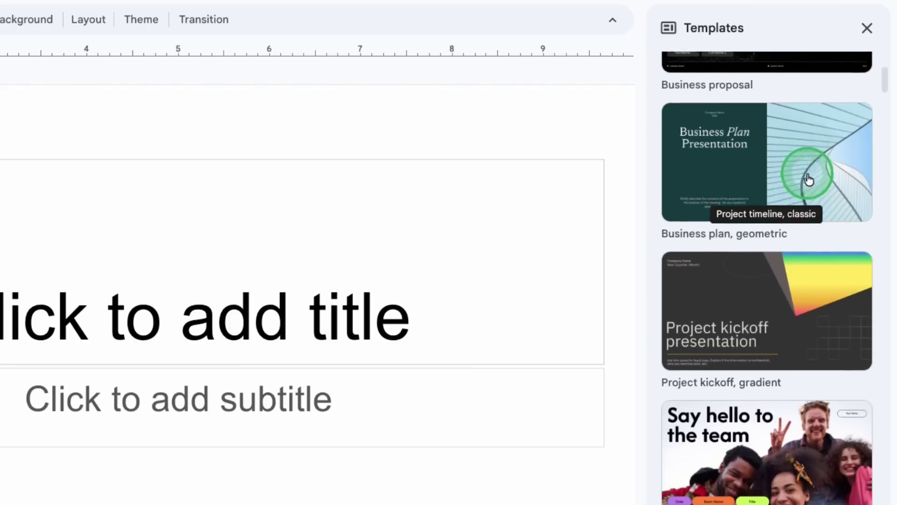
scroll(809, 179, "down", 2)
scroll(809, 180, "down", 2)
left_click(795, 240)
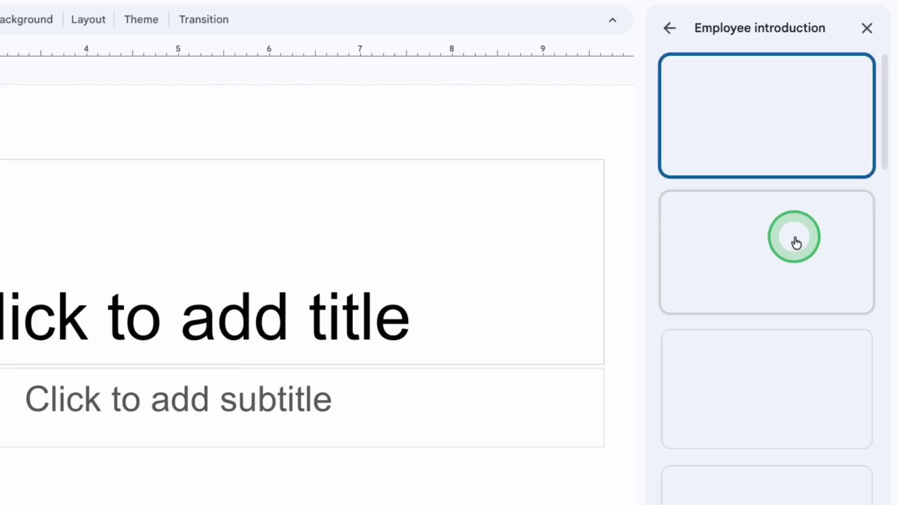
scroll(760, 378, "down", 3)
scroll(760, 379, "down", 1)
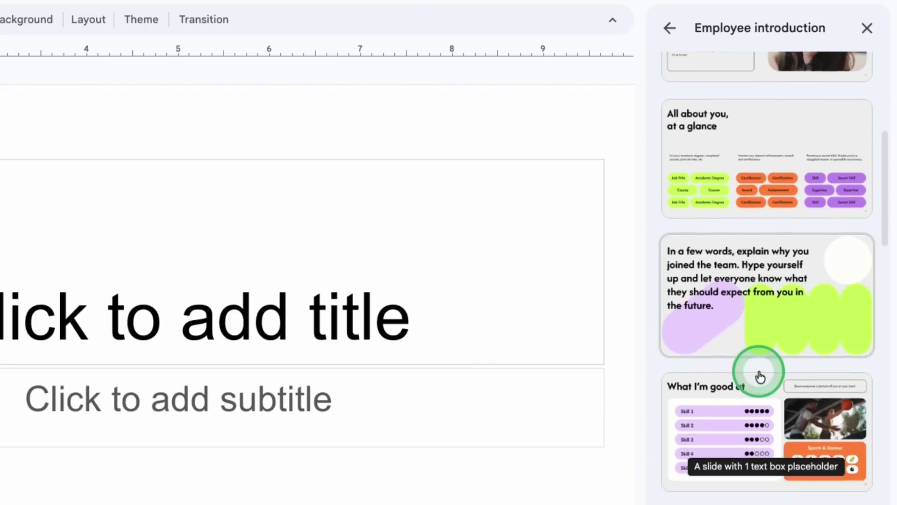
scroll(760, 379, "down", 2)
scroll(760, 377, "down", 1)
scroll(759, 377, "down", 2)
scroll(760, 377, "down", 1)
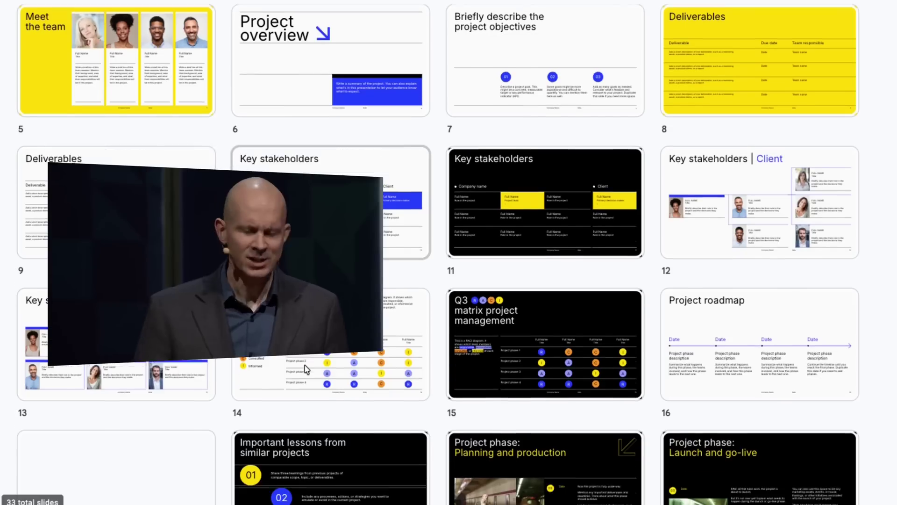
scroll(305, 370, "down", 1)
scroll(305, 369, "down", 1)
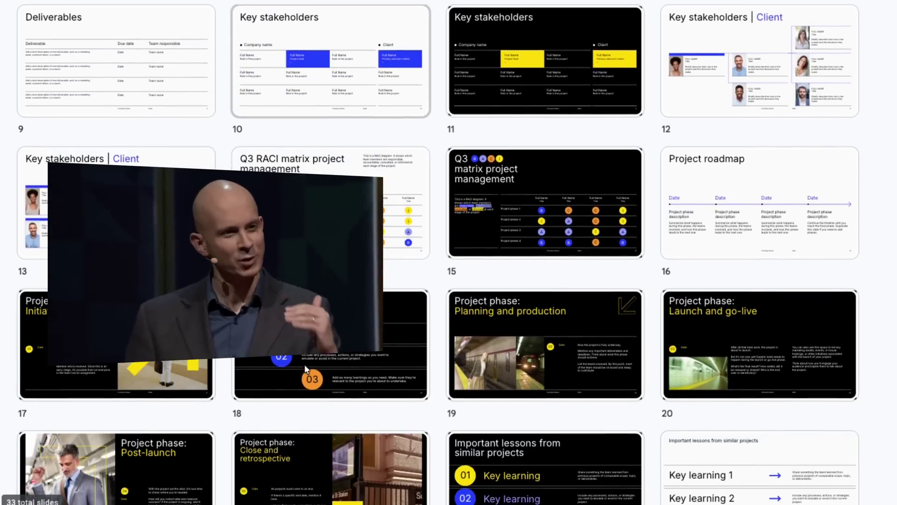
scroll(305, 370, "down", 1)
scroll(305, 369, "down", 1)
scroll(305, 370, "down", 1)
scroll(304, 369, "down", 1)
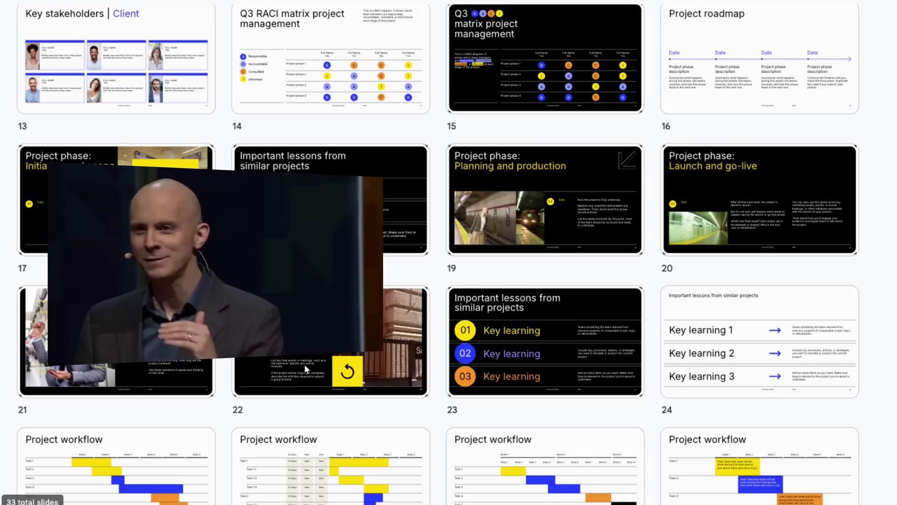
scroll(304, 369, "down", 1)
scroll(304, 369, "down", 1)
scroll(306, 369, "down", 1)
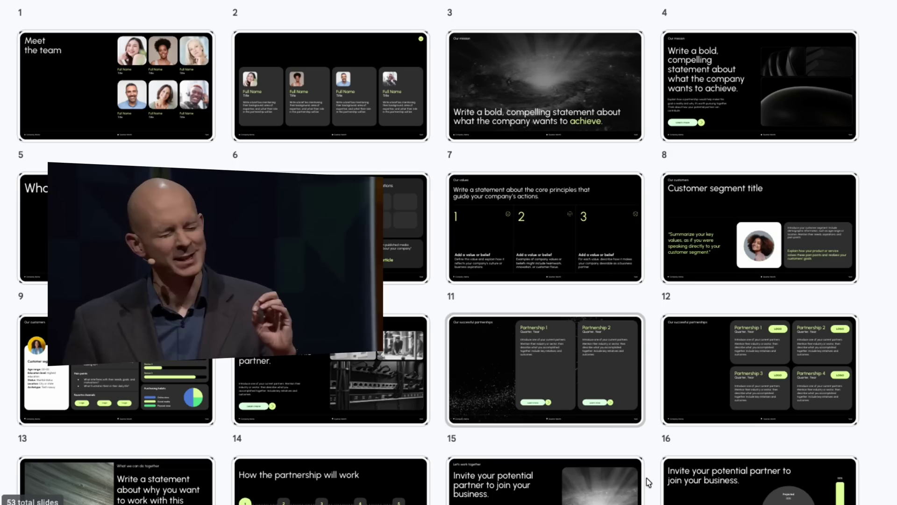
scroll(649, 482, "down", 2)
scroll(683, 406, "down", 1)
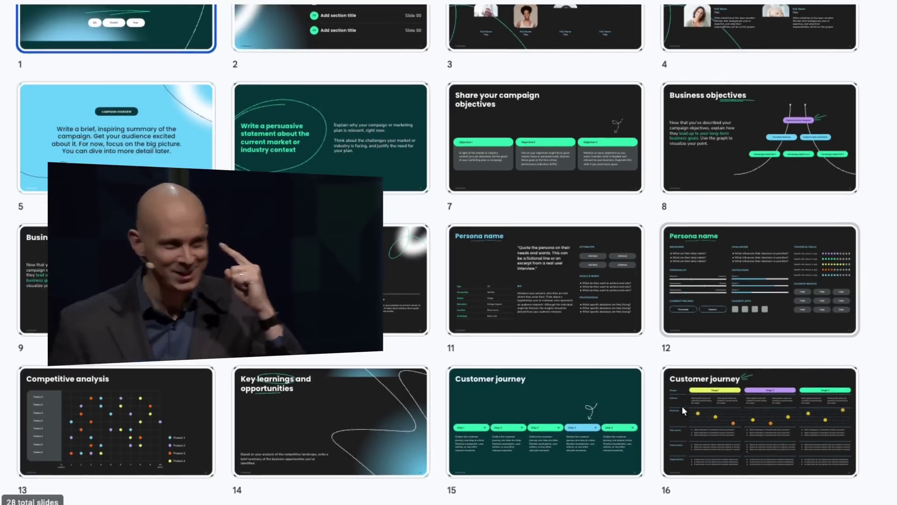
scroll(682, 406, "down", 1)
scroll(682, 406, "down", 1)
scroll(682, 405, "down", 1)
scroll(682, 406, "down", 1)
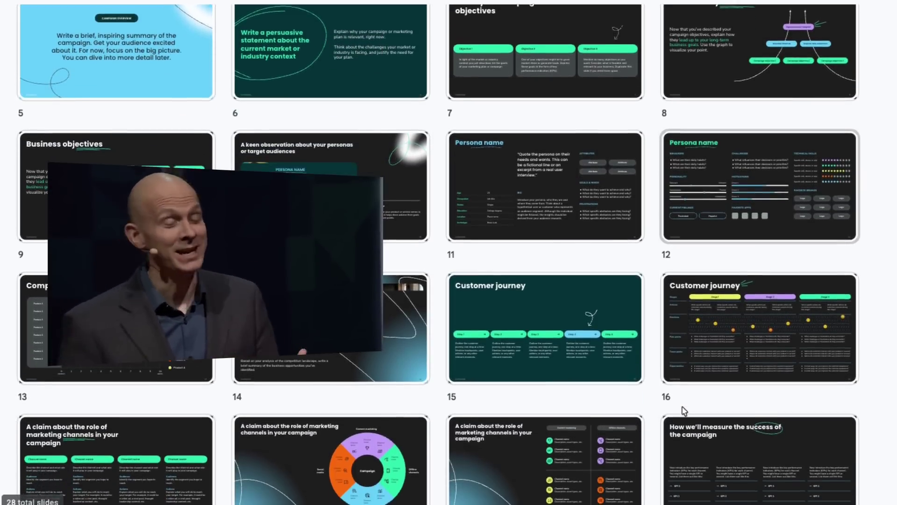
scroll(682, 406, "down", 1)
scroll(682, 406, "down", 2)
scroll(682, 406, "down", 2)
scroll(682, 406, "down", 2)
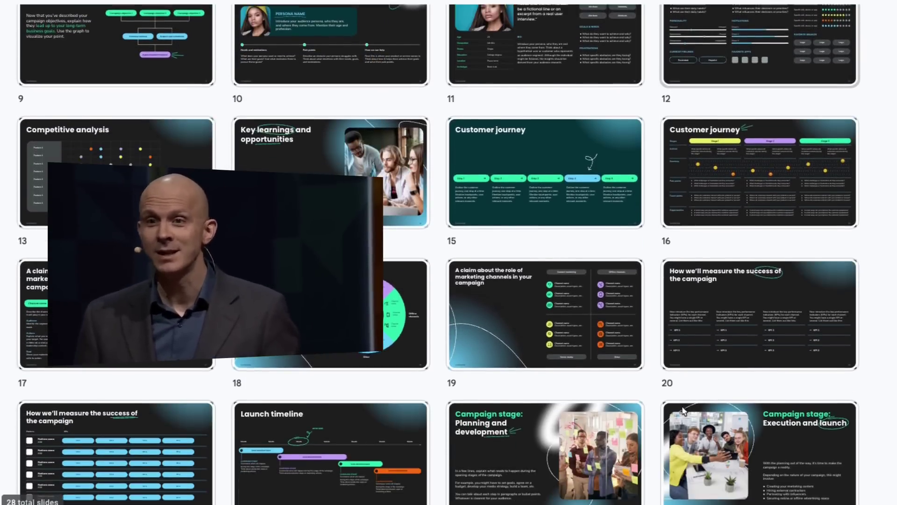
scroll(682, 406, "down", 2)
scroll(682, 406, "down", 1)
scroll(725, 470, "down", 1)
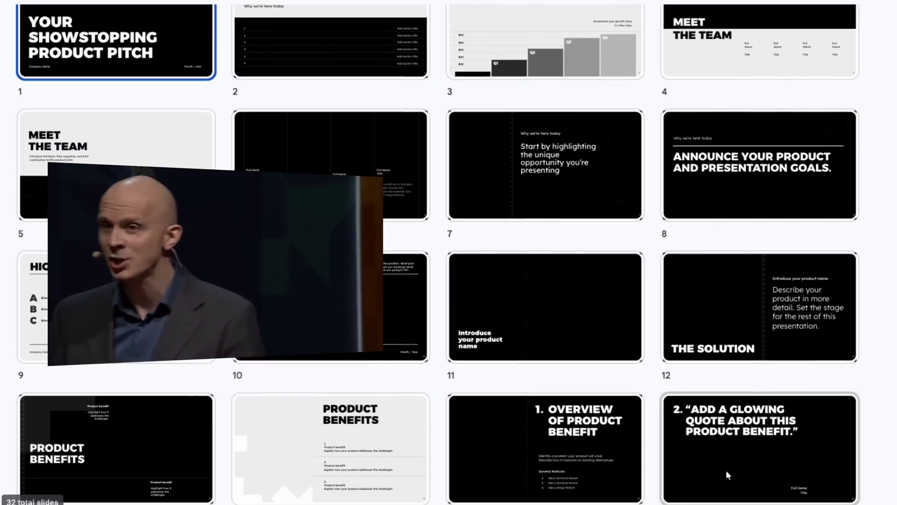
scroll(725, 470, "down", 2)
scroll(725, 474, "down", 2)
scroll(727, 475, "down", 2)
scroll(727, 475, "down", 1)
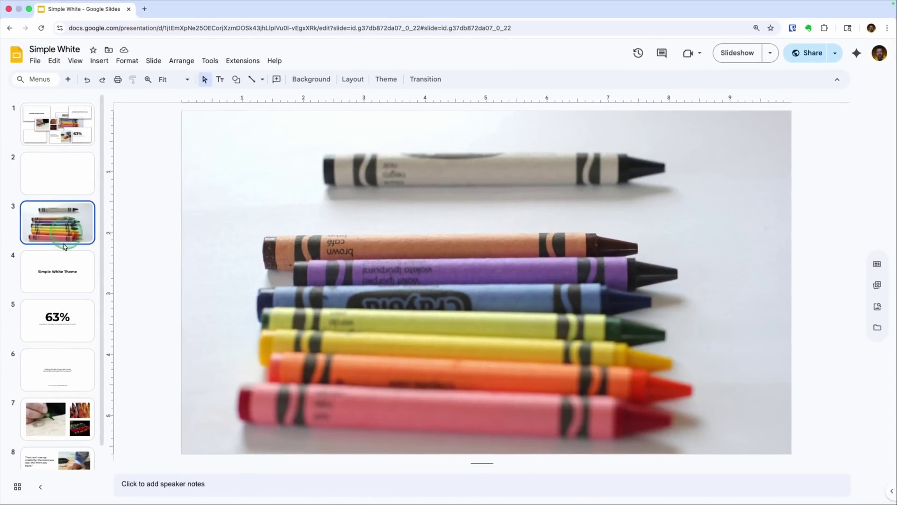
Show the Simple White Theme title slide (slide 4), then the 63% statistic slide (slide 5).
left_click(56, 272)
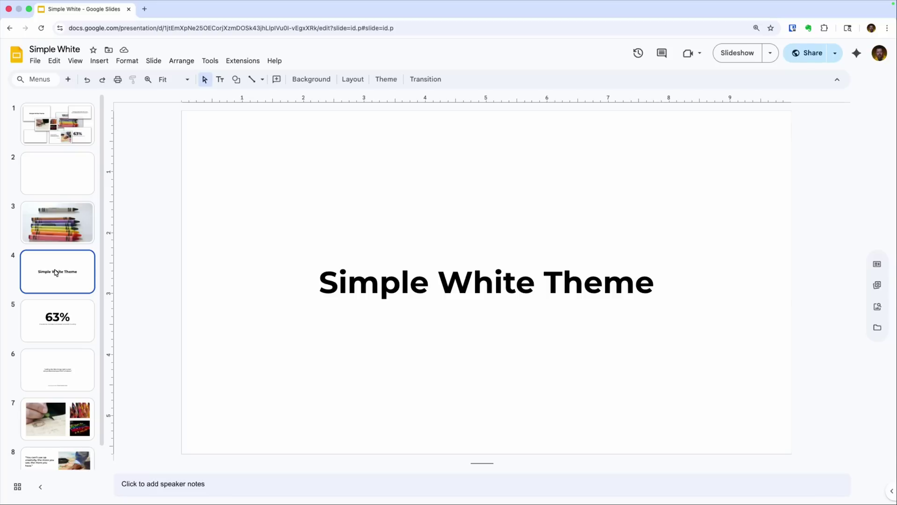
left_click(65, 328)
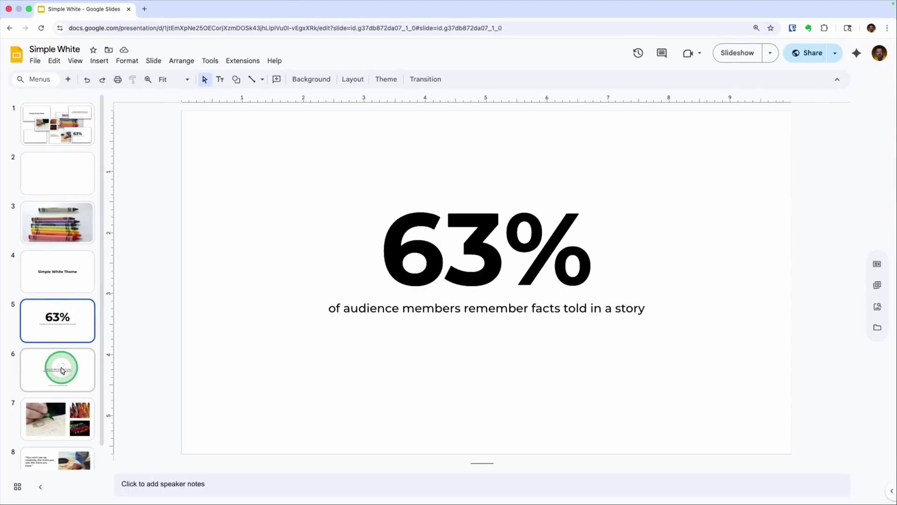
View slides 6–8: the little-things quote, the drawing photo collage, and the creativity quote.
left_click(60, 370)
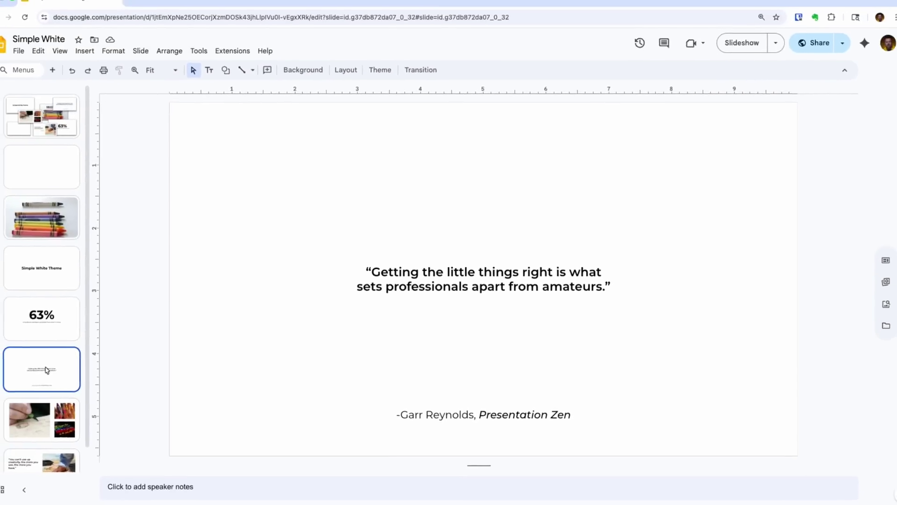
scroll(62, 372, "down", 1)
left_click(59, 407)
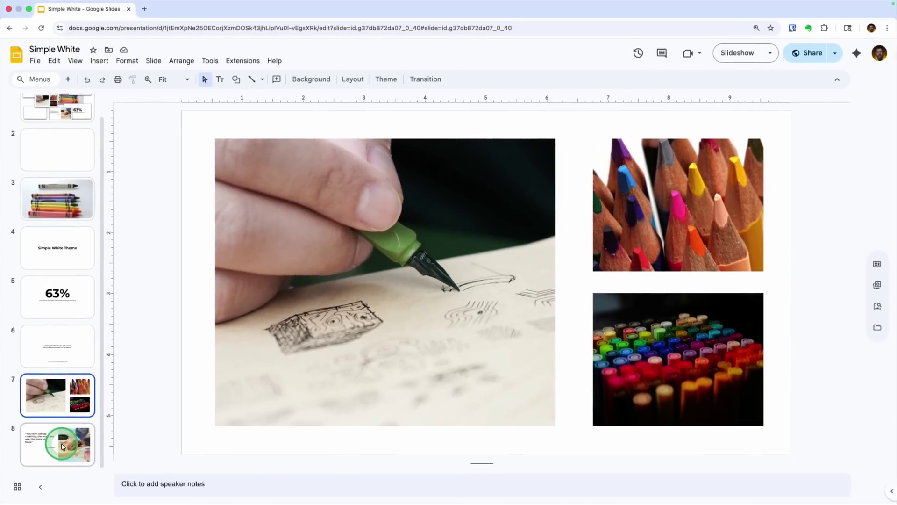
left_click(63, 447)
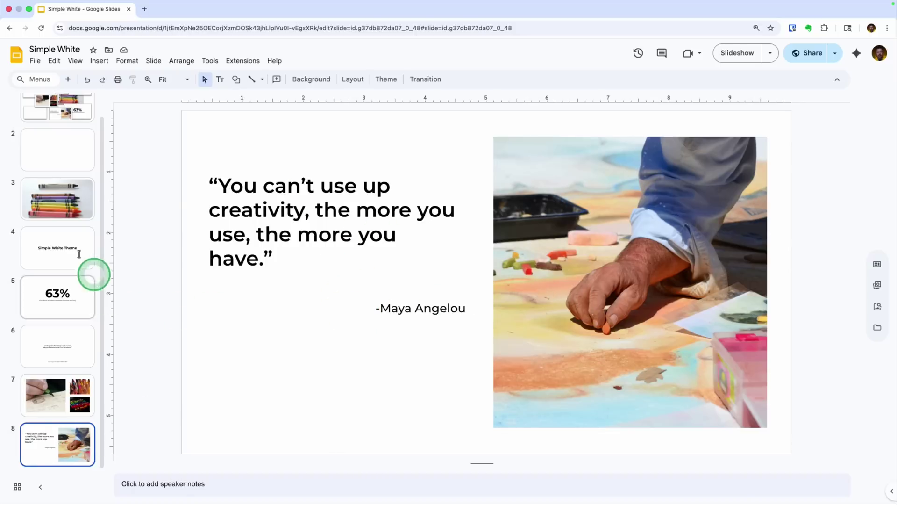
scroll(44, 202, "up", 1)
Select slide 1, the slide collage overview, in the filmstrip.
left_click(68, 134)
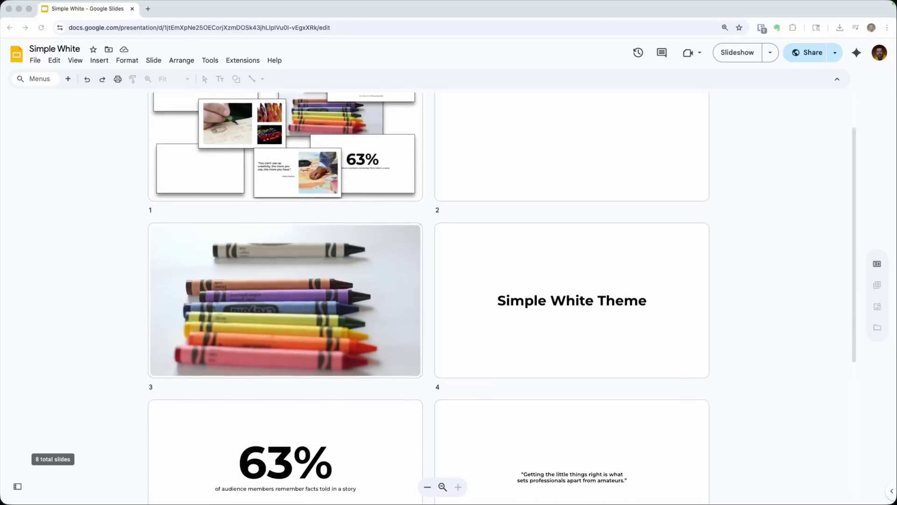
scroll(432, 295, "down", 1)
scroll(432, 294, "down", 1)
scroll(431, 295, "down", 2)
scroll(433, 294, "down", 2)
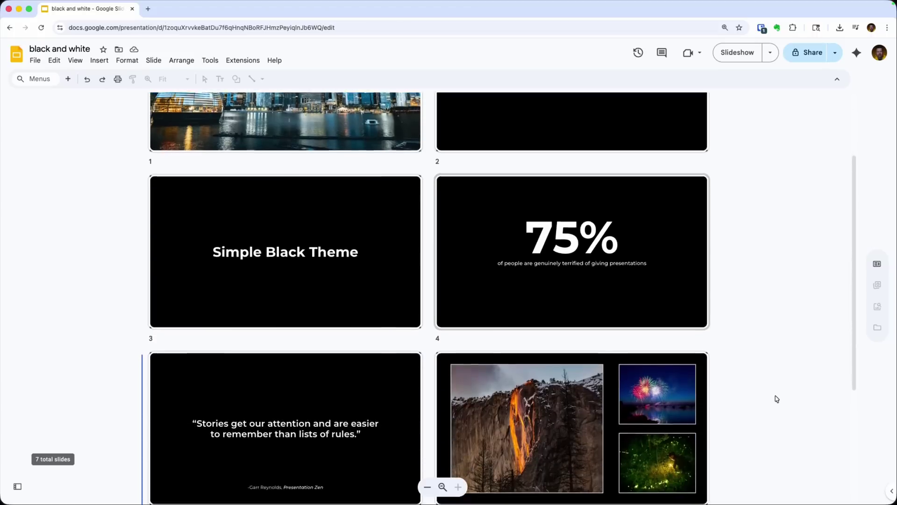
scroll(775, 398, "down", 1)
scroll(776, 398, "down", 2)
scroll(776, 398, "down", 1)
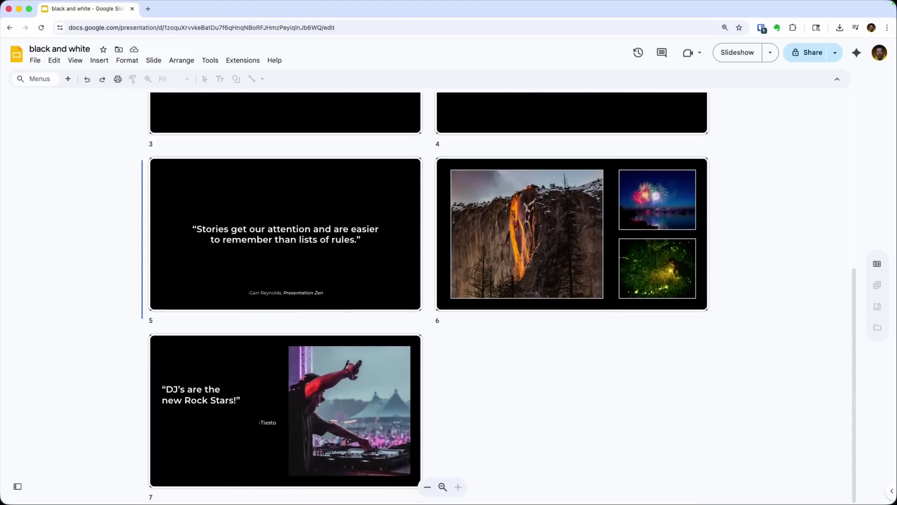